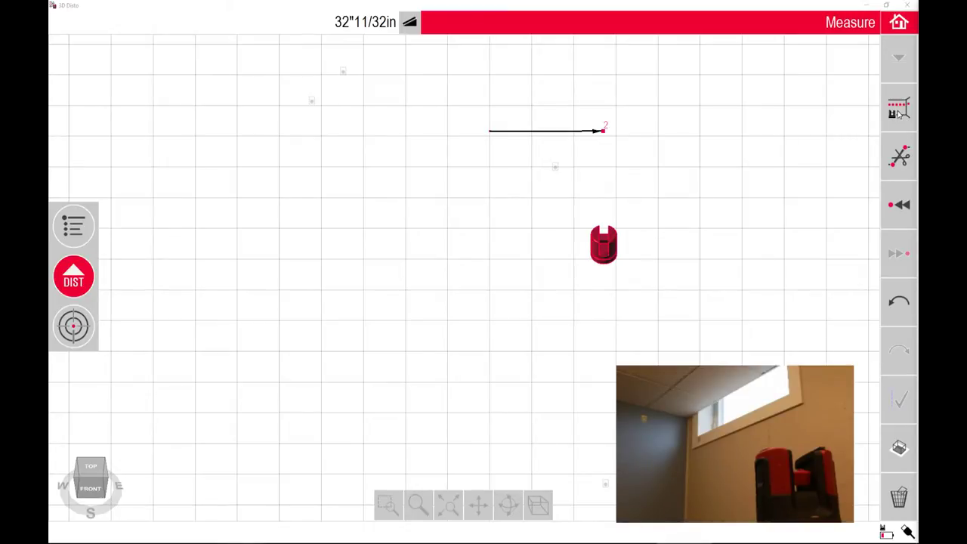
# Choose Linear scan from the Scan tool's scan types.
pyautogui.click(898, 110)
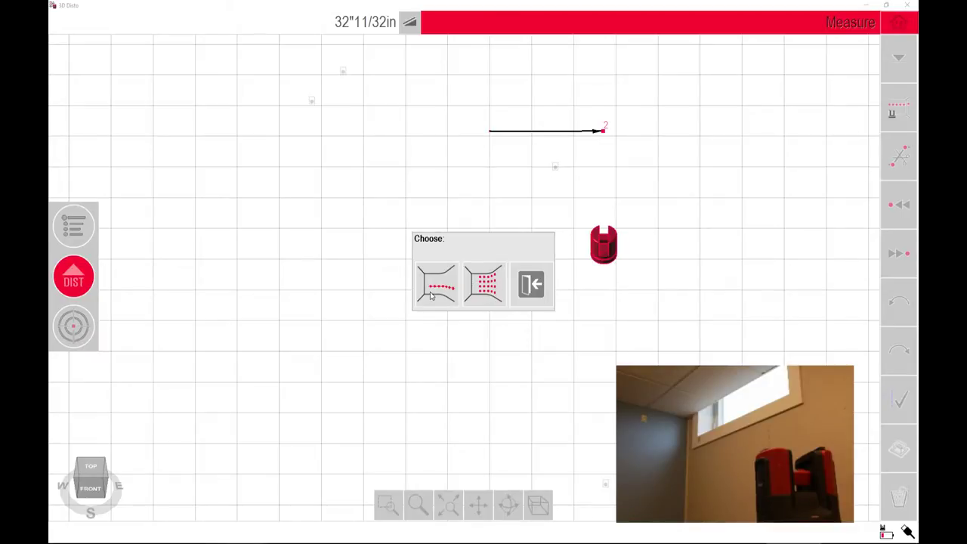
pyautogui.click(435, 291)
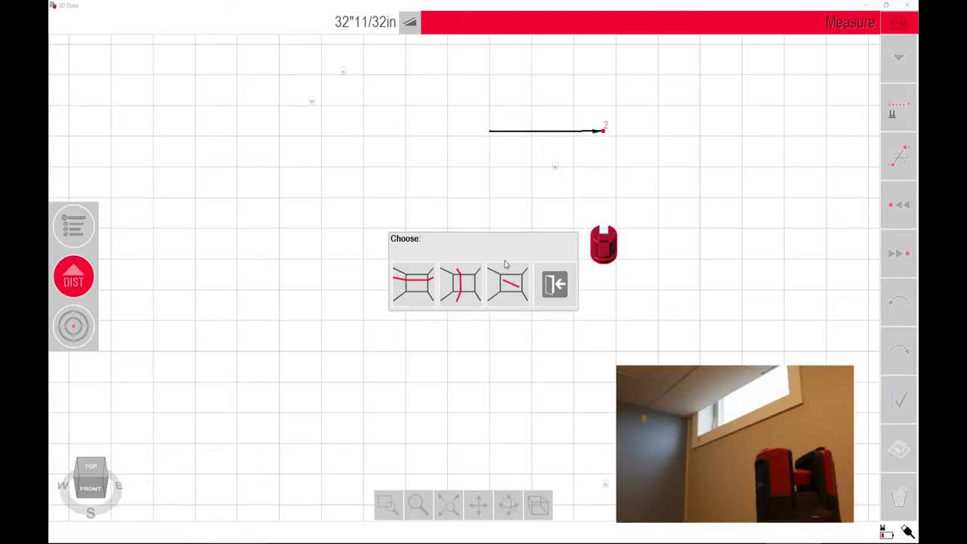
# Choose a horizontal line scan and measure its start point on the wall.
pyautogui.click(418, 290)
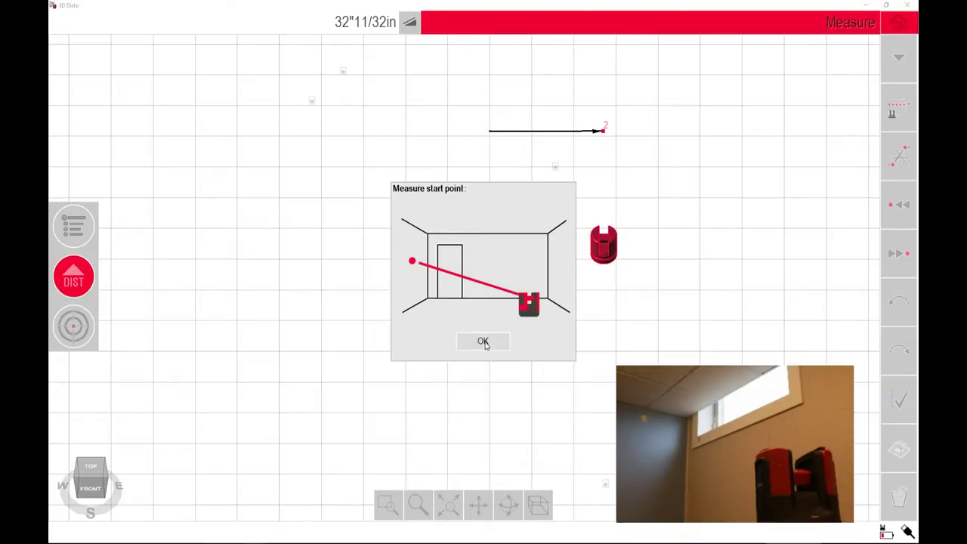
pyautogui.click(484, 343)
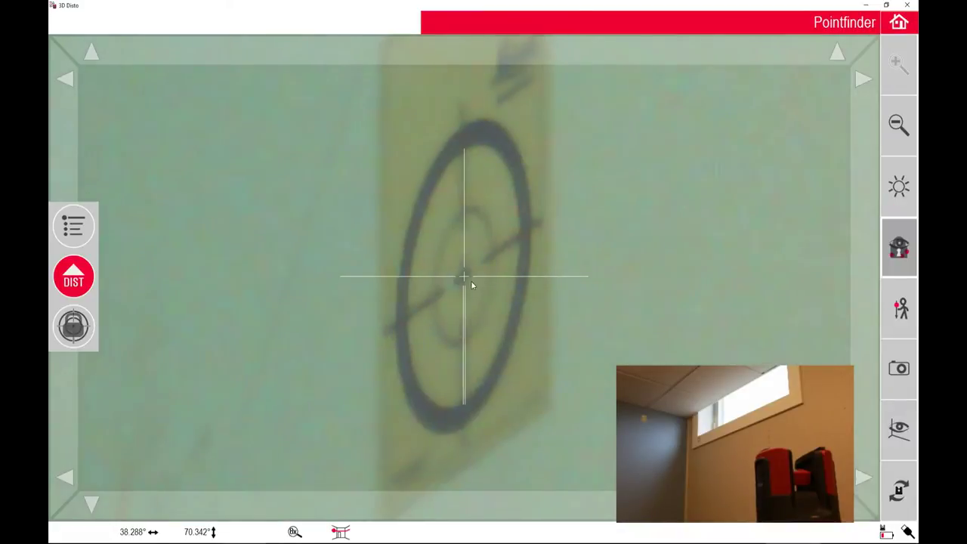
pyautogui.click(902, 129)
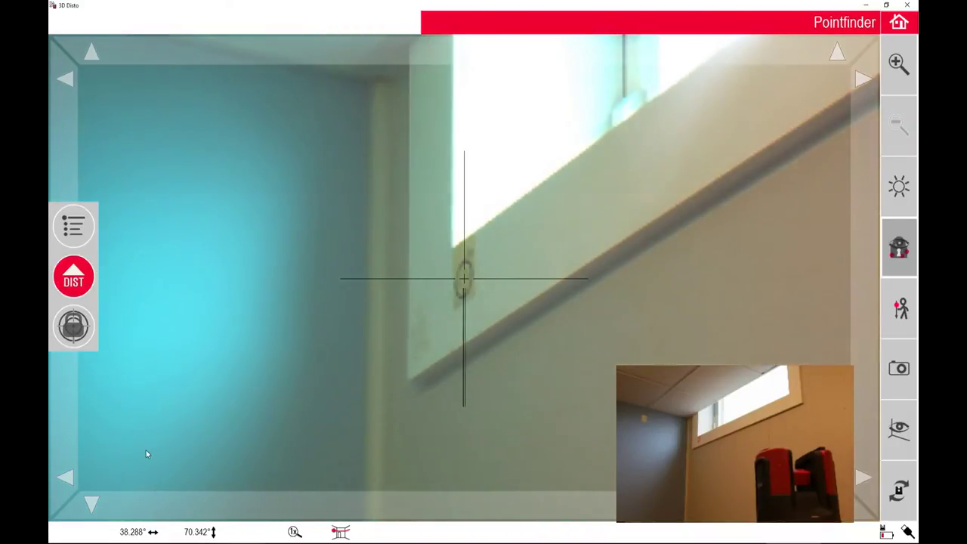
pyautogui.click(117, 449)
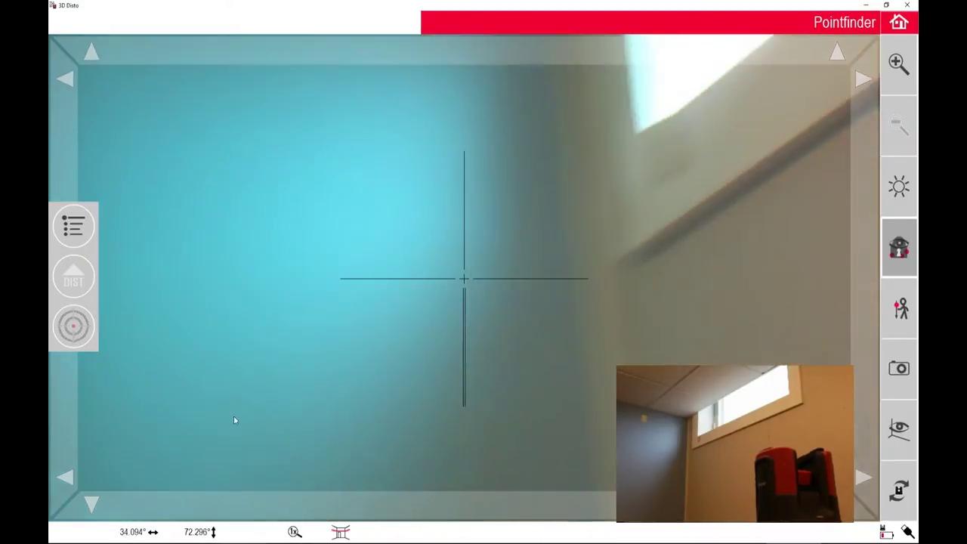
pyautogui.click(73, 279)
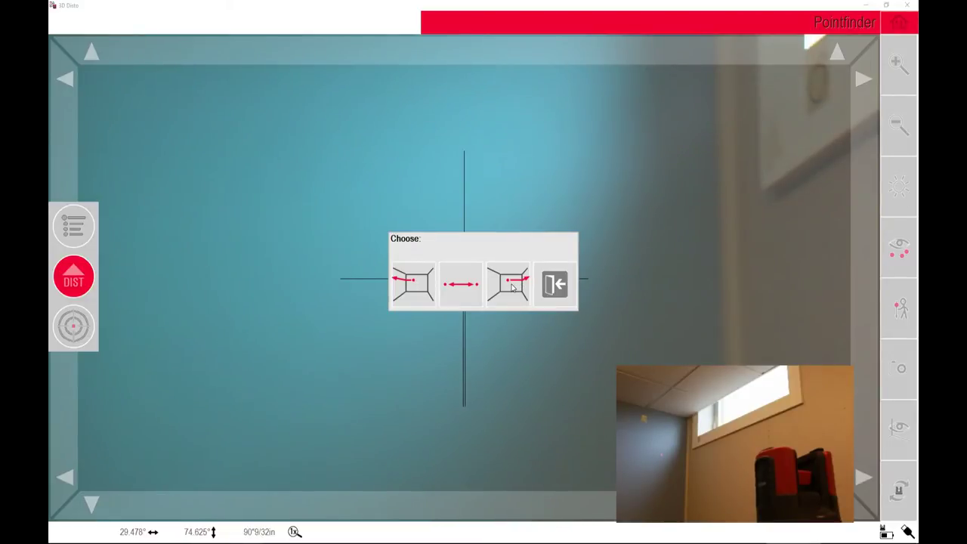
# Pick the scan direction, set point spacing to 1 inch, and start scanning.
pyautogui.click(512, 287)
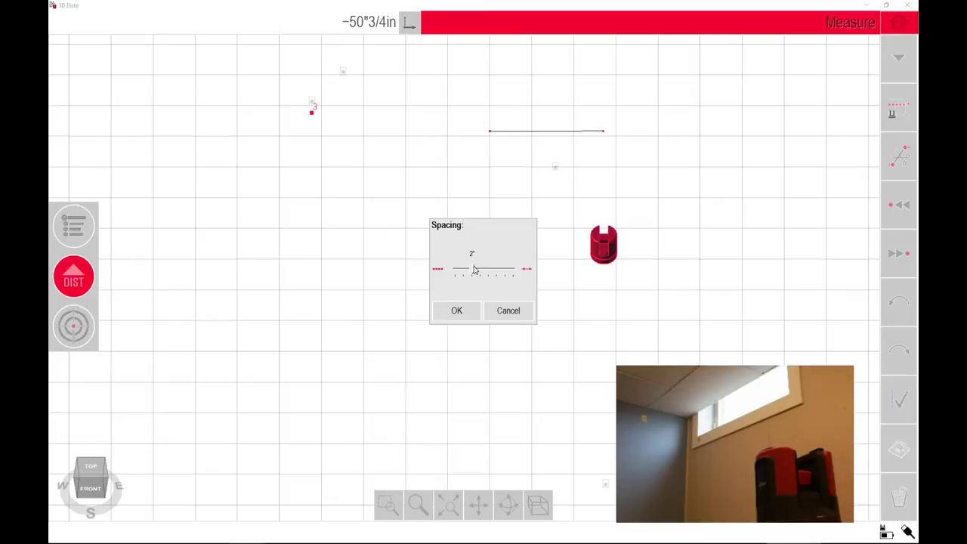
pyautogui.moveTo(474, 270); pyautogui.dragTo(457, 273)
pyautogui.moveTo(456, 272); pyautogui.dragTo(513, 272)
pyautogui.moveTo(513, 272); pyautogui.dragTo(467, 278)
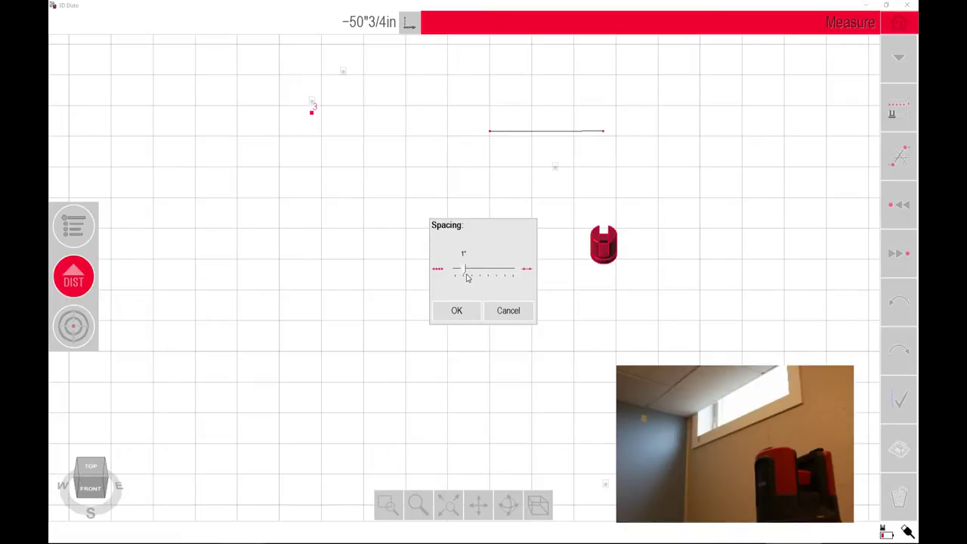
pyautogui.click(465, 312)
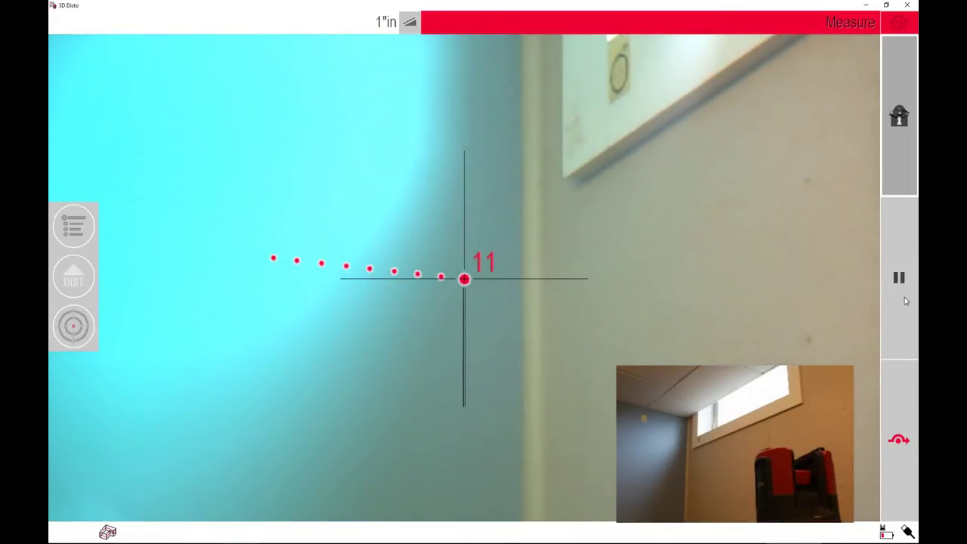
# Pause the running scan and change its interval to 1/2 inch.
pyautogui.click(909, 299)
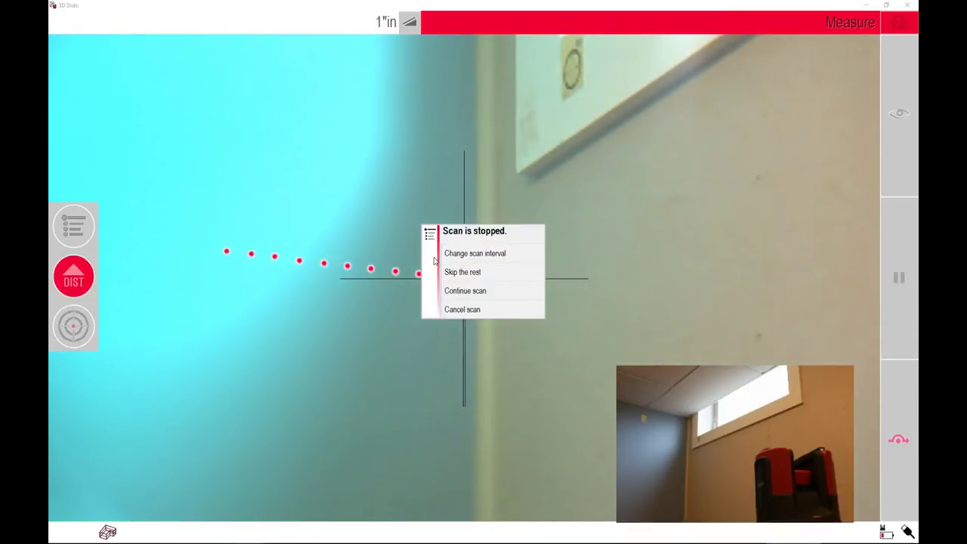
pyautogui.click(464, 257)
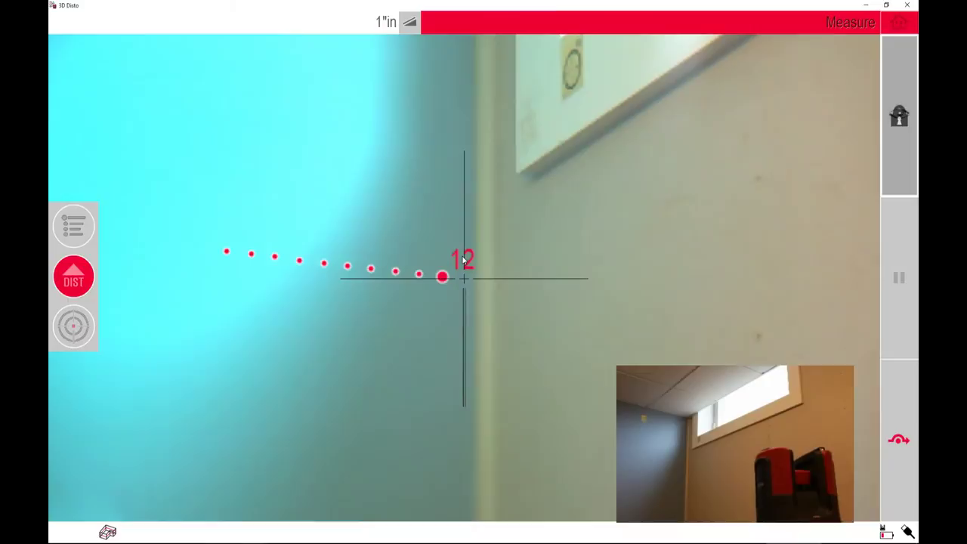
pyautogui.moveTo(463, 274); pyautogui.dragTo(455, 273)
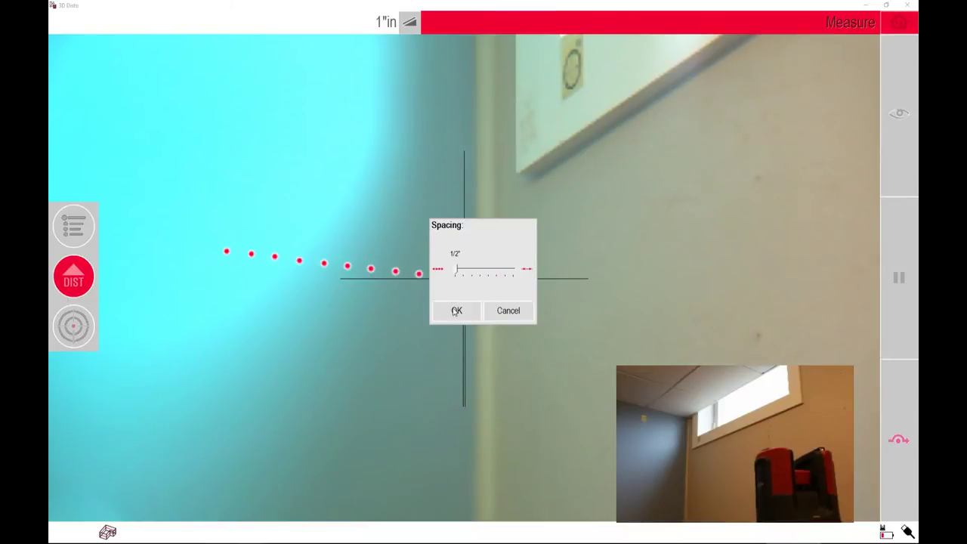
# Scan past the corner at 1/2 inch, then switch the interval back to 1 inch.
pyautogui.press('Return')
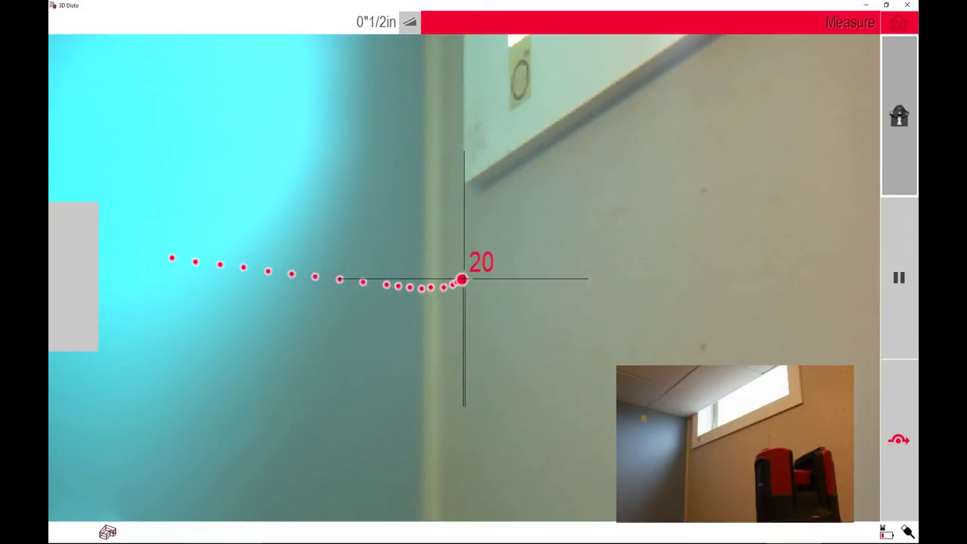
pyautogui.click(898, 278)
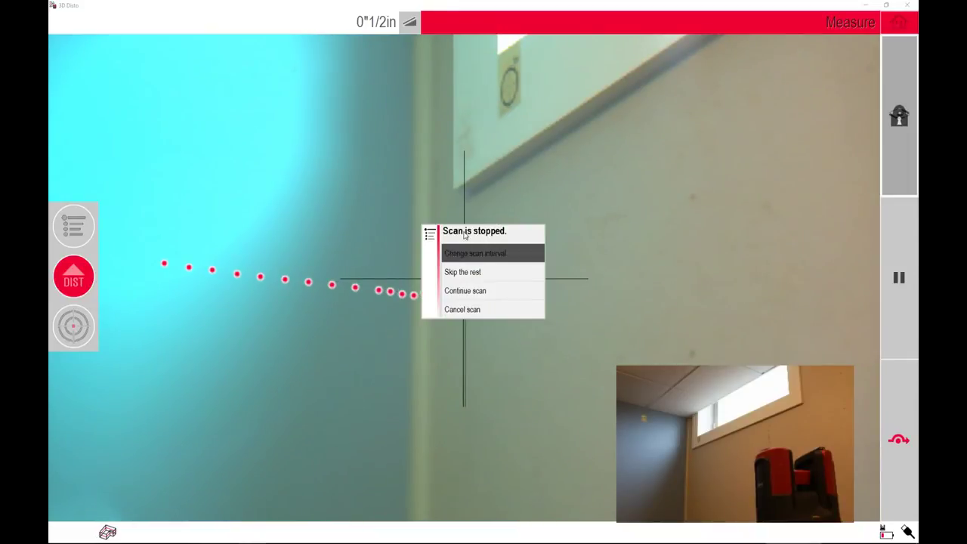
pyautogui.click(475, 253)
pyautogui.moveTo(457, 269); pyautogui.dragTo(465, 269)
pyautogui.click(457, 311)
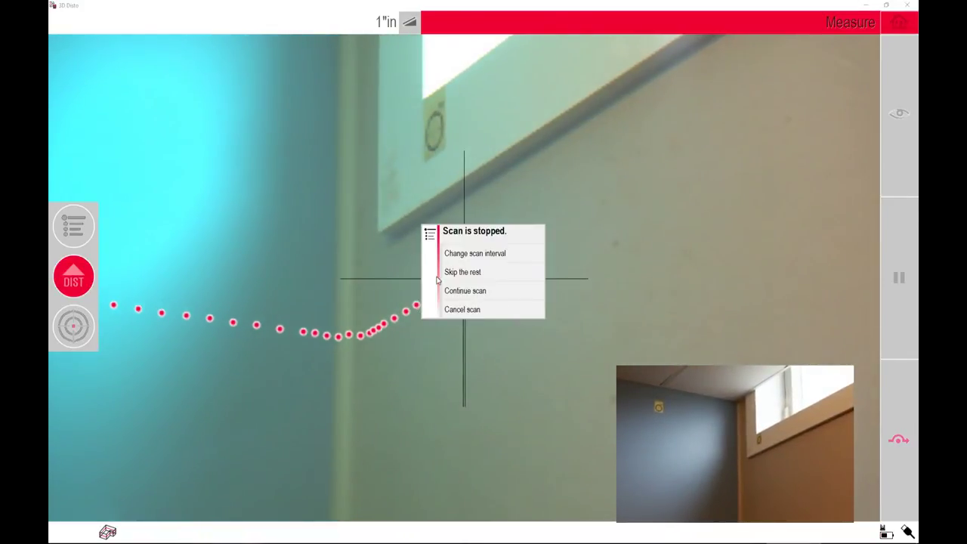
# Skip the remaining scan points and choose to edit the finished scan.
pyautogui.click(464, 273)
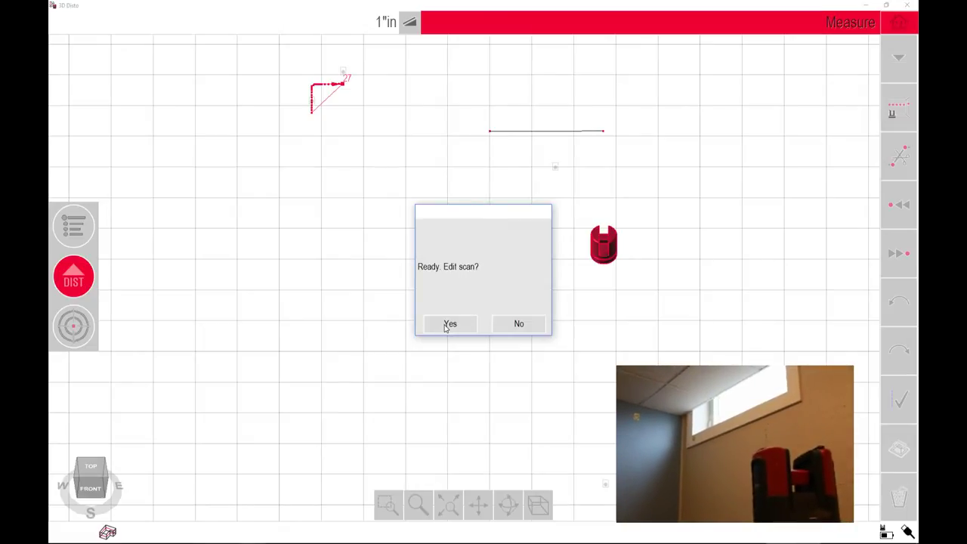
pyautogui.click(448, 324)
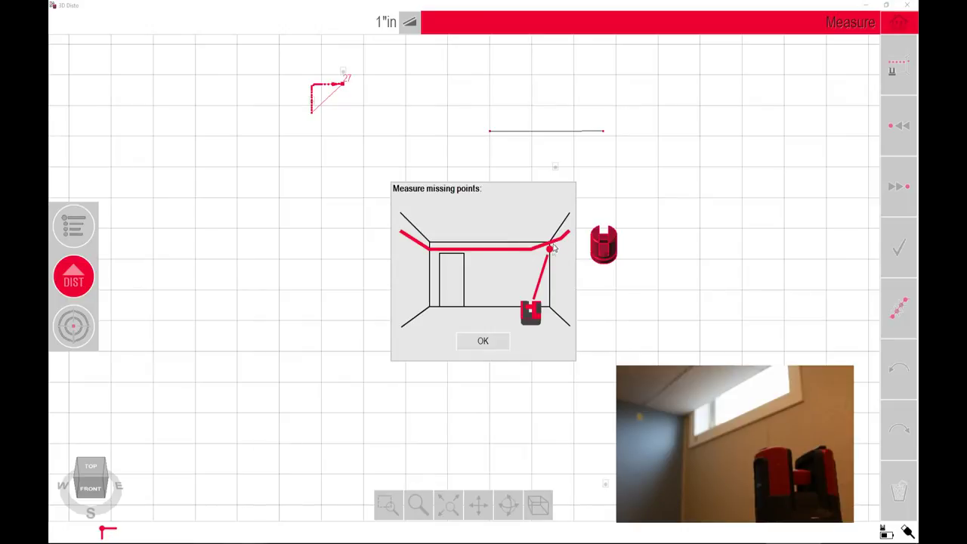
# Zoom into the L-shaped outline, select corner point 15, and bring up Pointfinder.
pyautogui.click(495, 344)
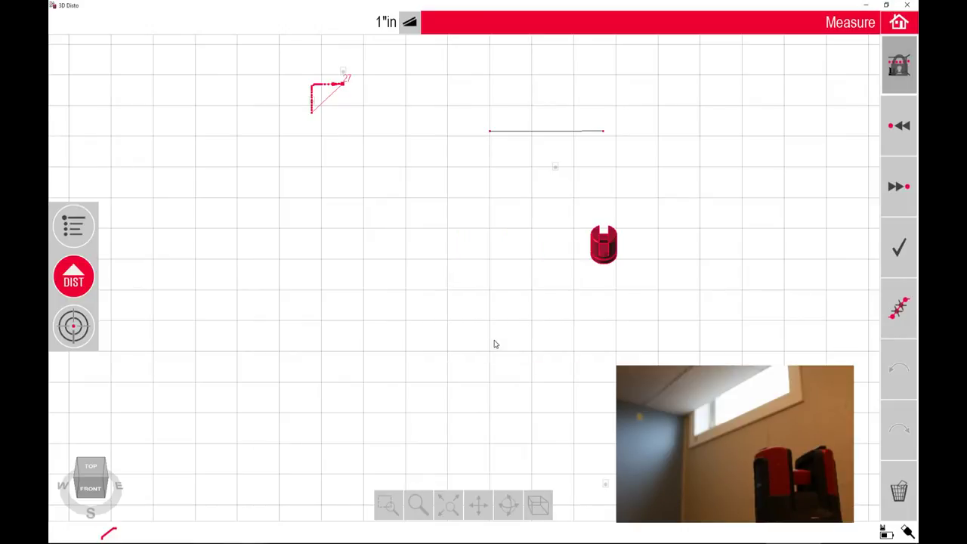
pyautogui.click(387, 508)
pyautogui.moveTo(297, 76); pyautogui.dragTo(369, 131)
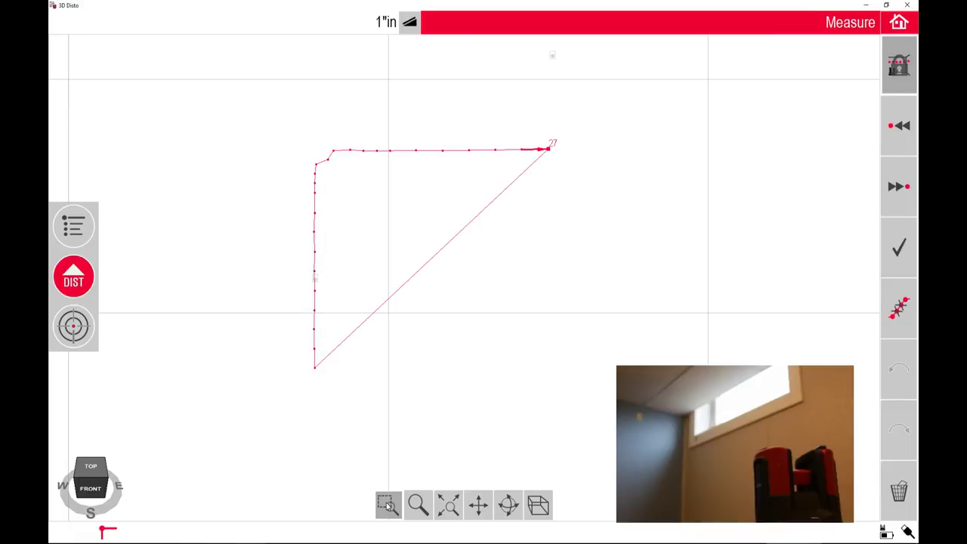
pyautogui.click(316, 167)
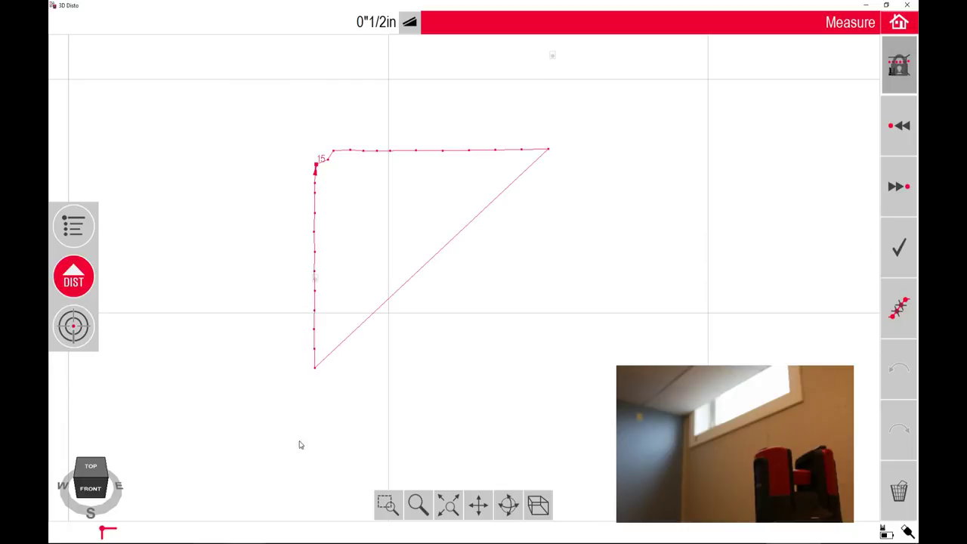
pyautogui.click(899, 66)
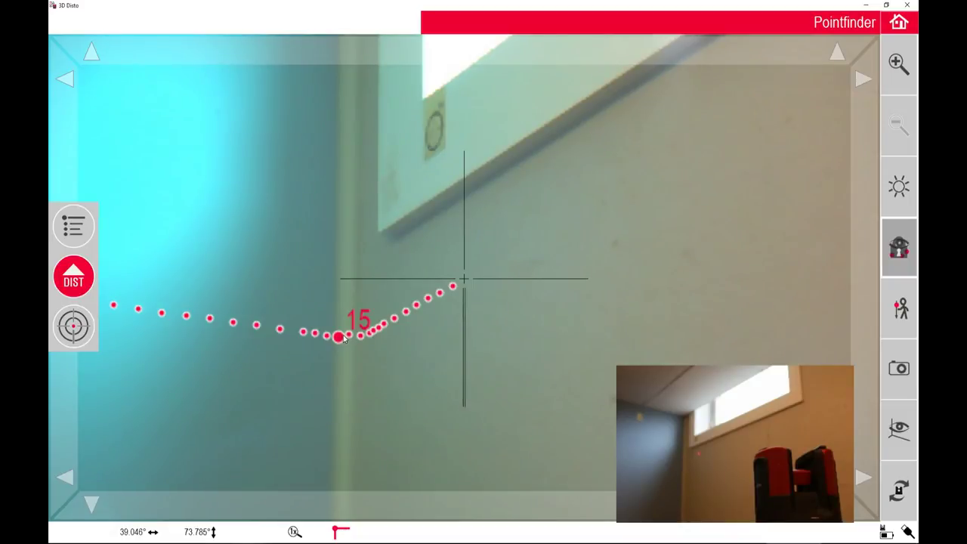
# Measure two extra corner points in the gaps near points 15 and 16.
pyautogui.click(344, 384)
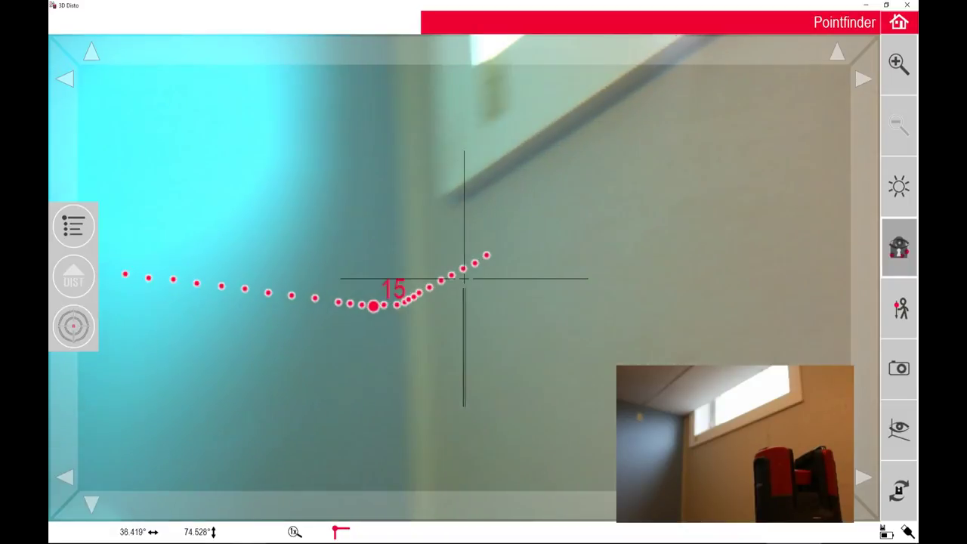
pyautogui.click(899, 63)
pyautogui.click(898, 63)
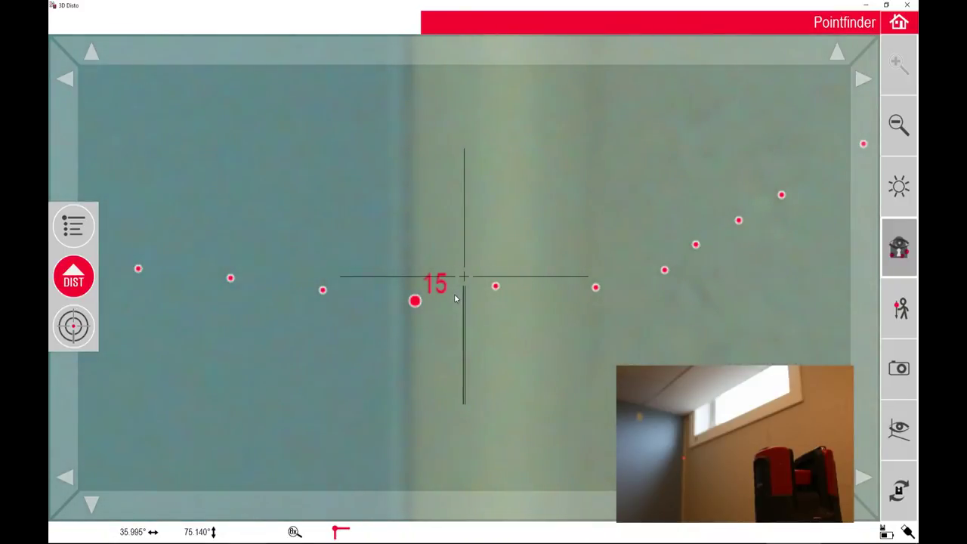
pyautogui.click(455, 298)
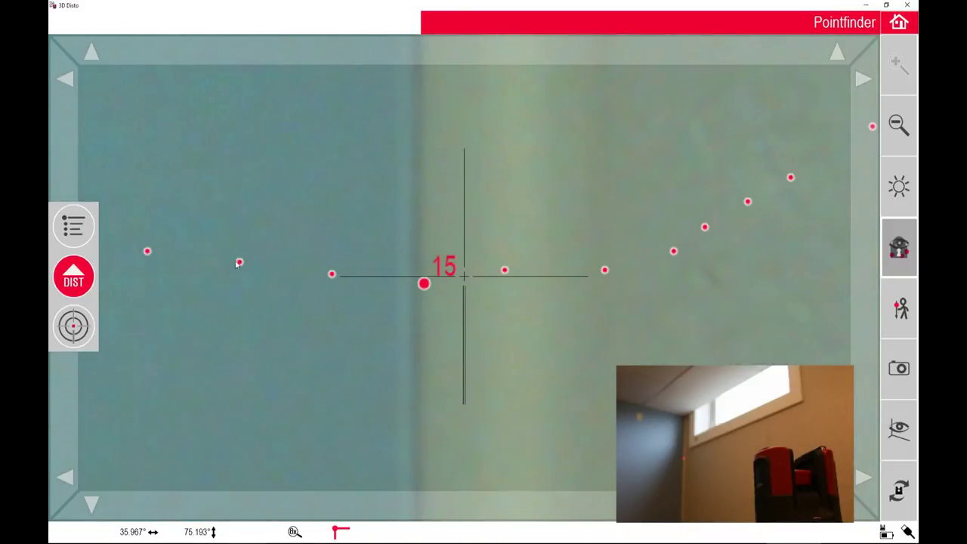
pyautogui.click(72, 280)
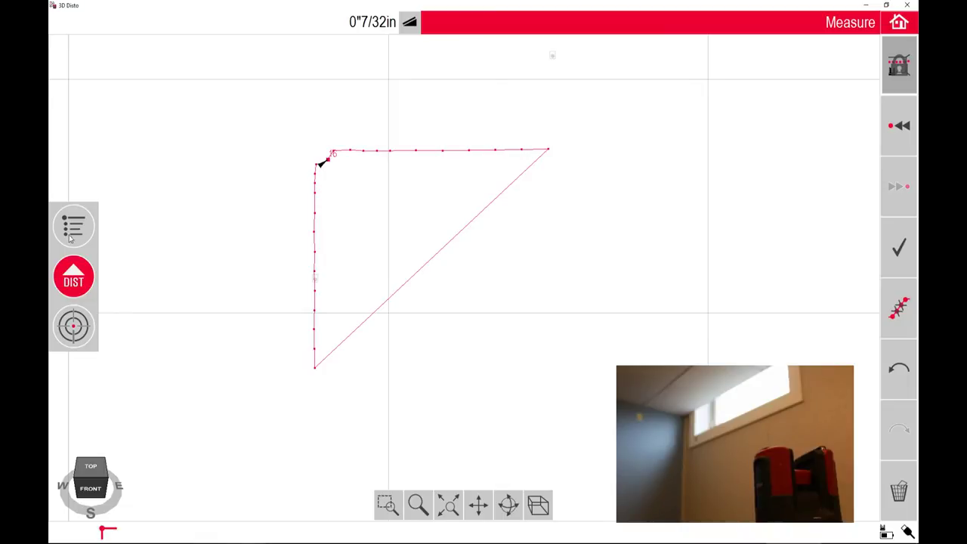
pyautogui.click(83, 327)
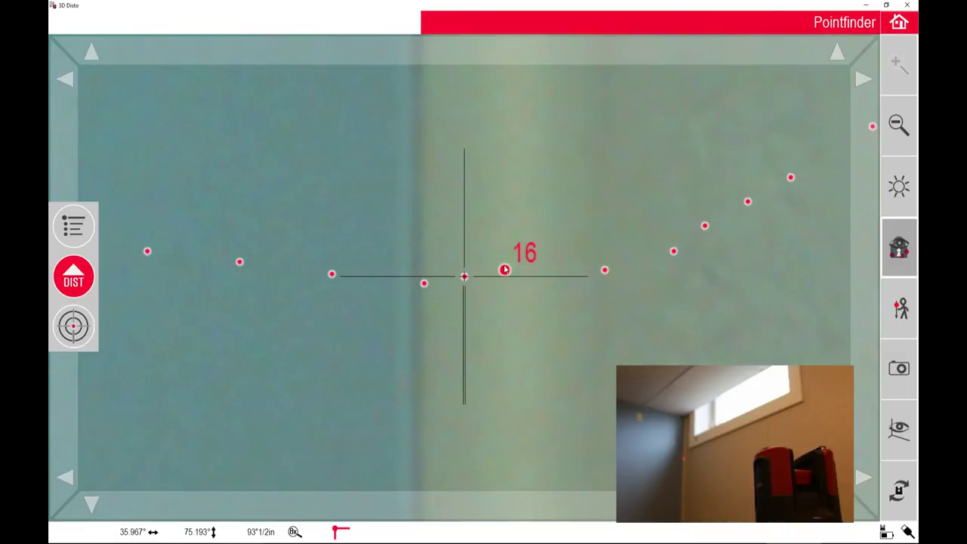
pyautogui.click(547, 275)
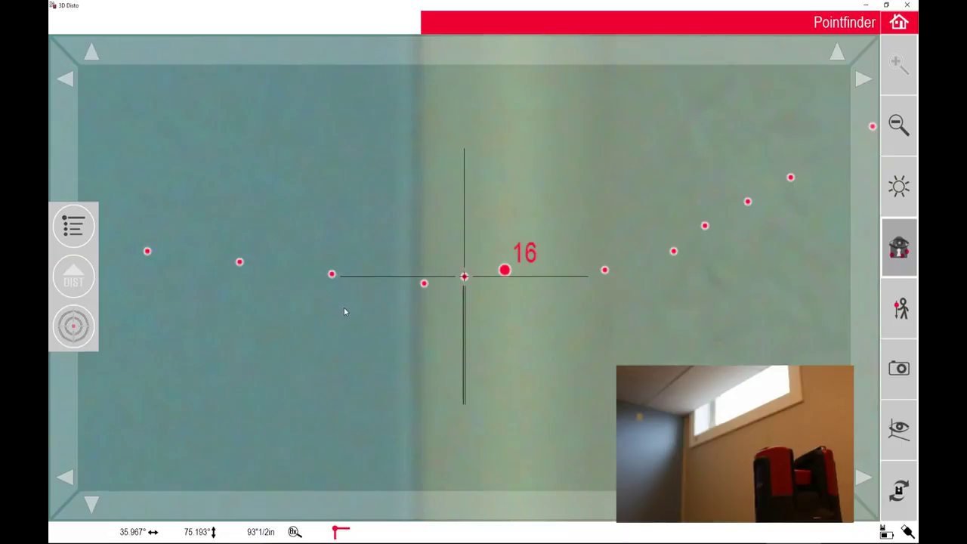
pyautogui.click(73, 274)
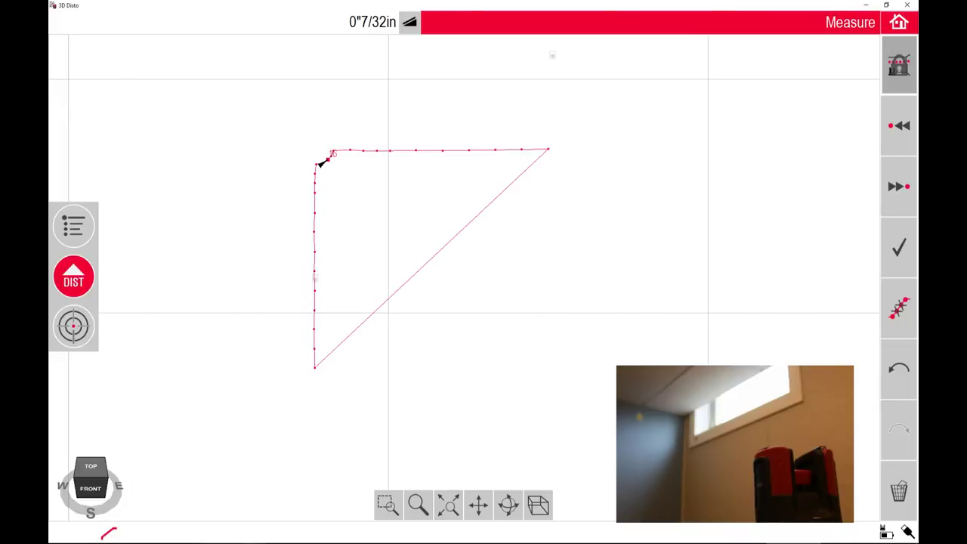
# Mark the corner scan as finished with the checkmark.
pyautogui.click(901, 251)
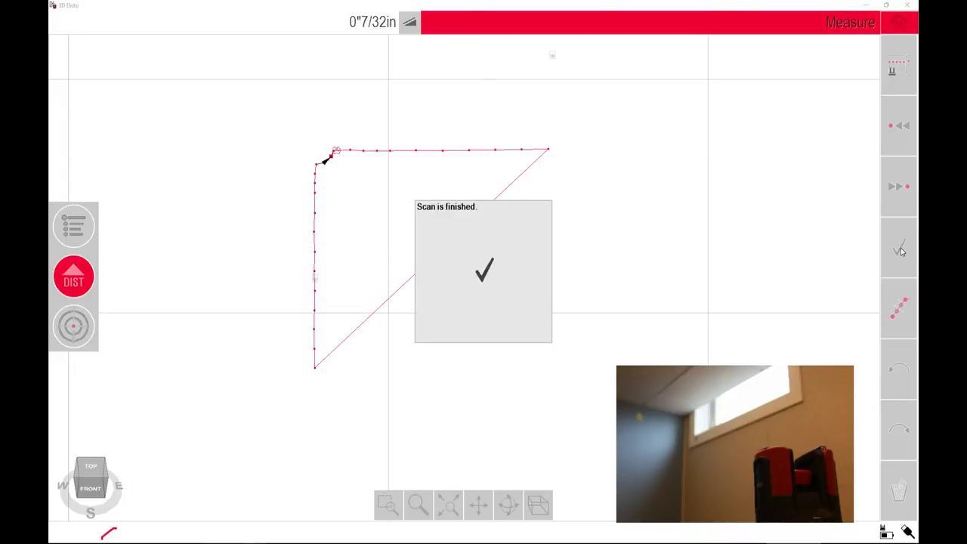